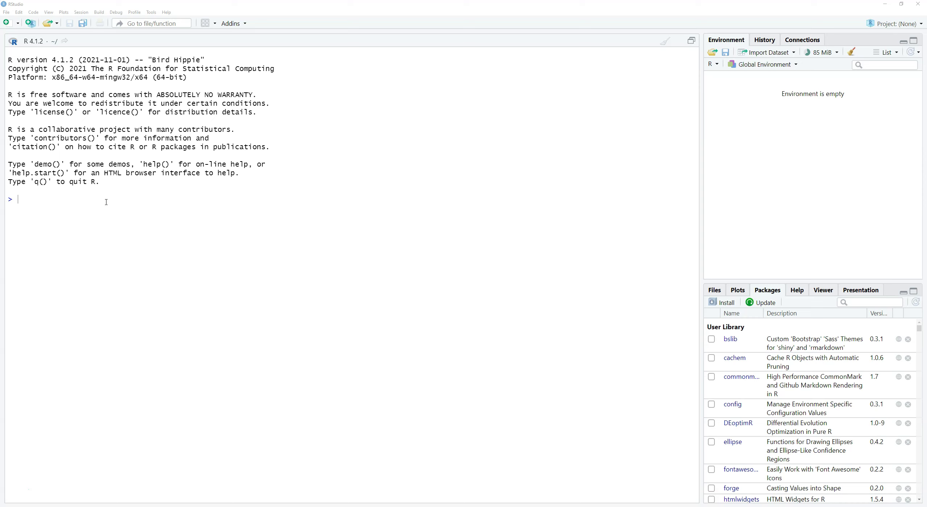
{"action": "left_click", "coordinate": [170, 175]}
{"action": "left_click_drag", "start_coordinate": [9, 60], "coordinate": [208, 56]}
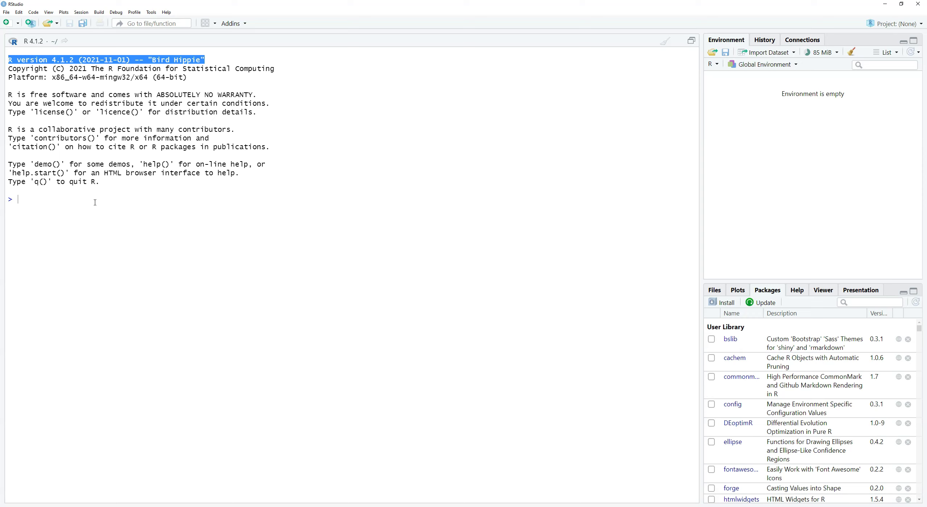
{"action": "left_click", "coordinate": [89, 194]}
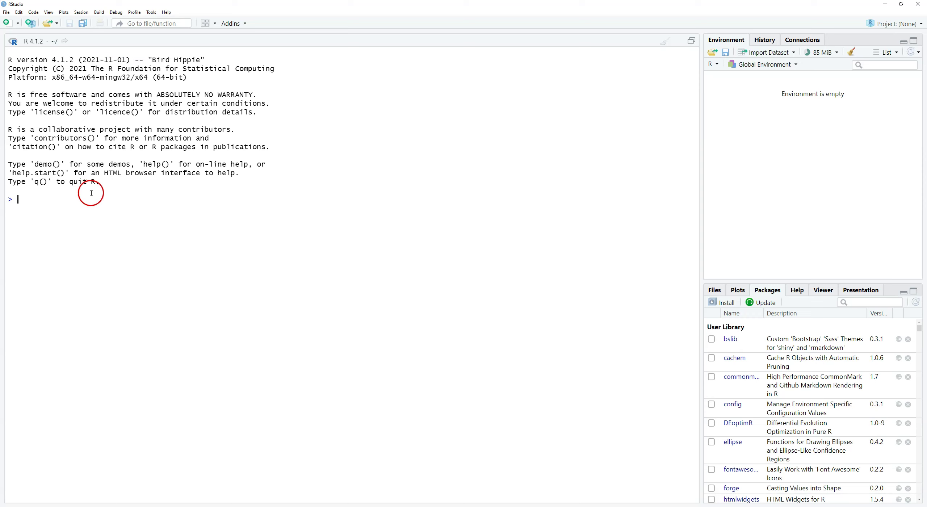
{"action": "left_click", "coordinate": [115, 194]}
{"action": "left_click", "coordinate": [6, 13]}
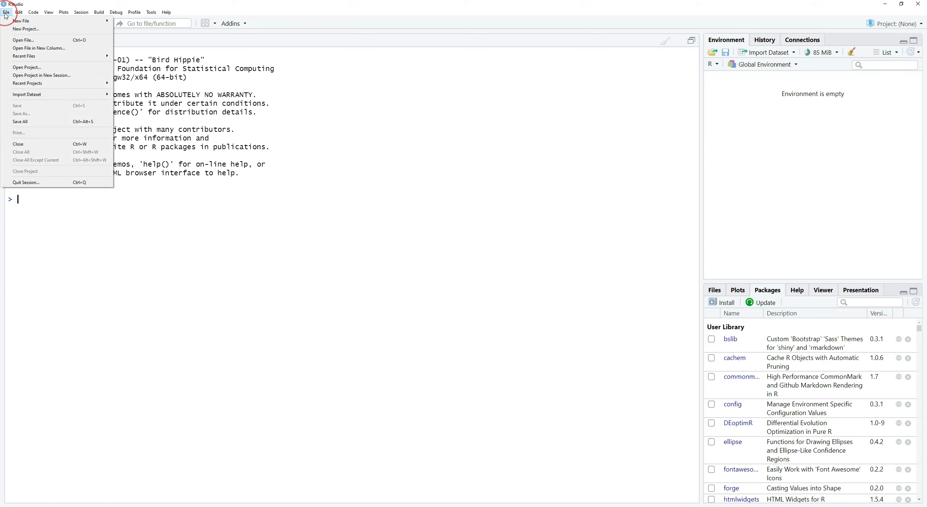
{"action": "left_click", "coordinate": [6, 13]}
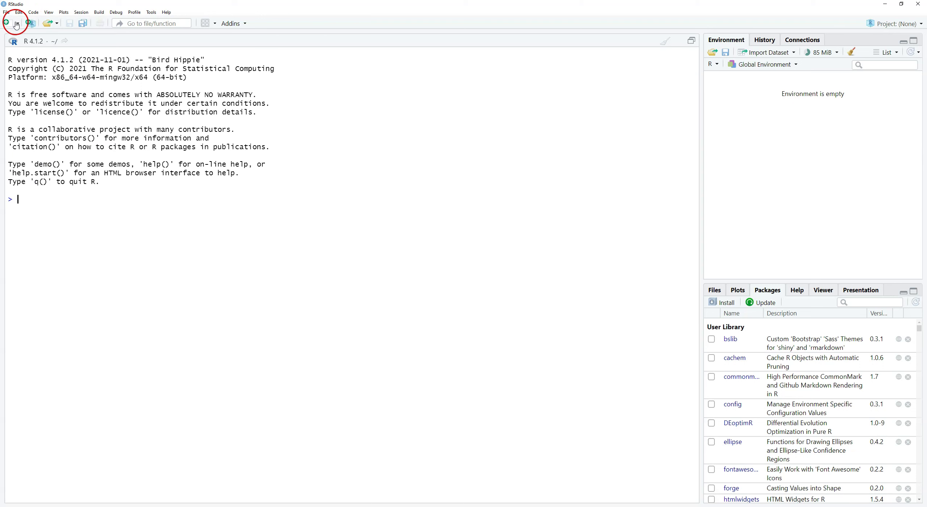
Step: Create a new R Markdown document with PDF as the default output format
{"action": "left_click", "coordinate": [17, 25]}
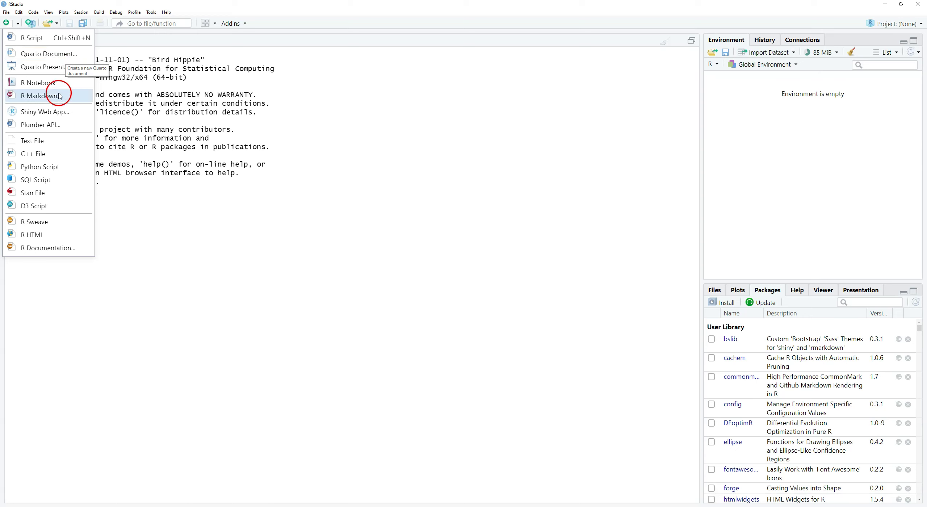
{"action": "left_click", "coordinate": [40, 96]}
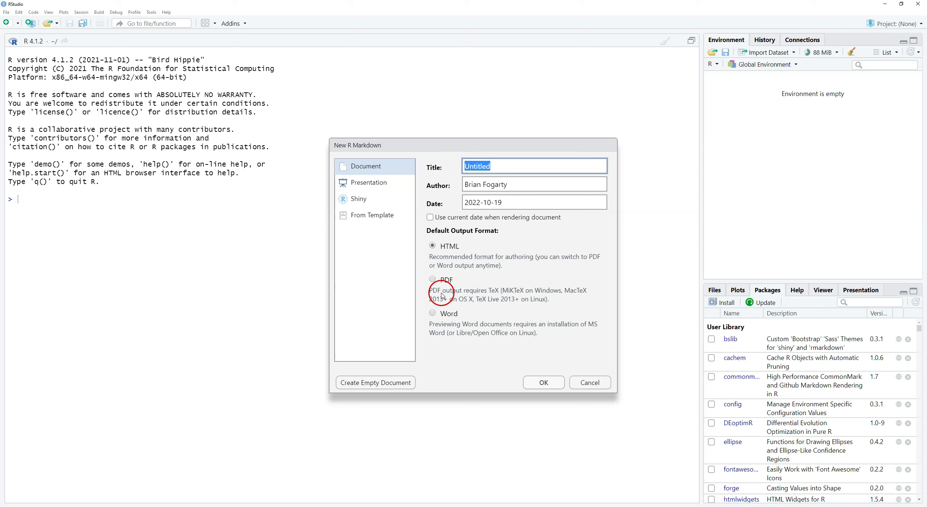
{"action": "left_click", "coordinate": [447, 281]}
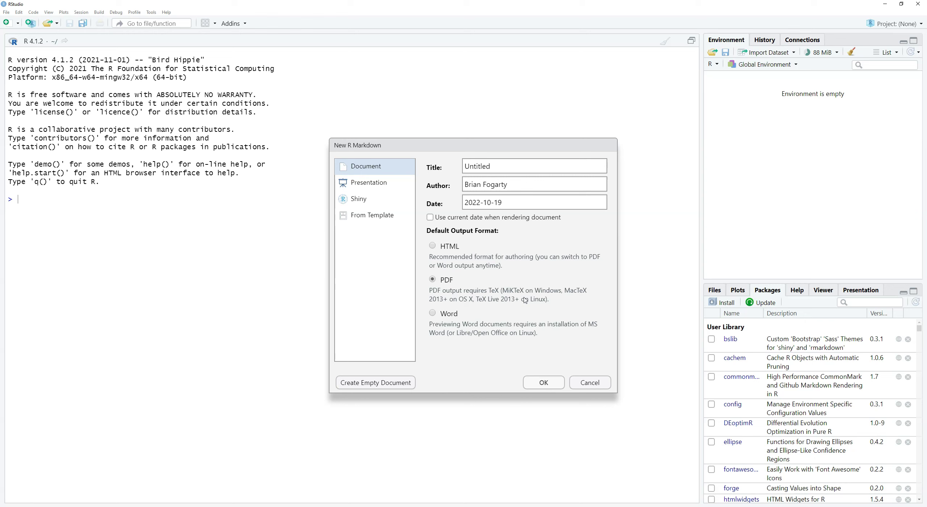
{"action": "left_click", "coordinate": [453, 318]}
{"action": "left_click", "coordinate": [446, 286]}
{"action": "left_click", "coordinate": [495, 265]}
{"action": "left_click", "coordinate": [529, 297]}
{"action": "left_click", "coordinate": [539, 384]}
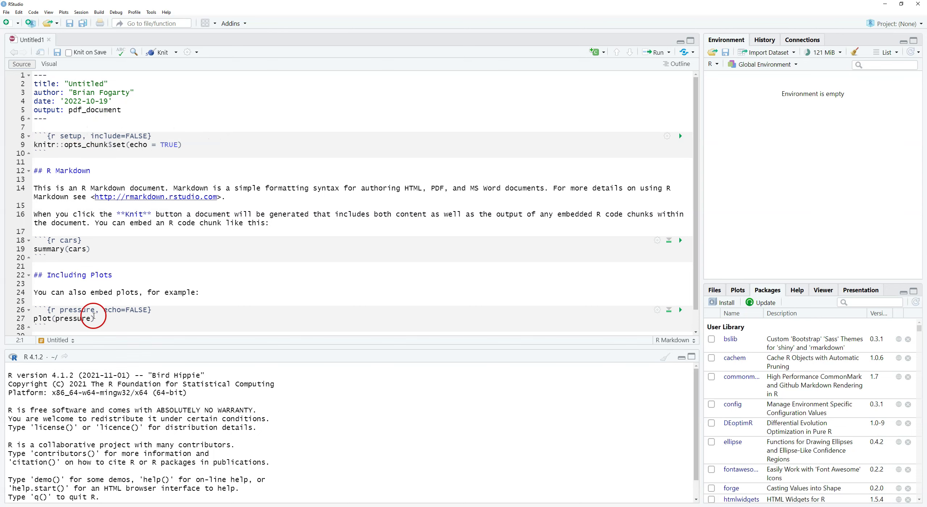
Step: Enlarge the console area below the editor and look through the R Markdown template's header and code chunks
{"action": "scroll", "coordinate": [203, 279], "scroll_direction": "up", "scroll_amount": 1}
{"action": "left_click_drag", "start_coordinate": [366, 345], "coordinate": [358, 273]}
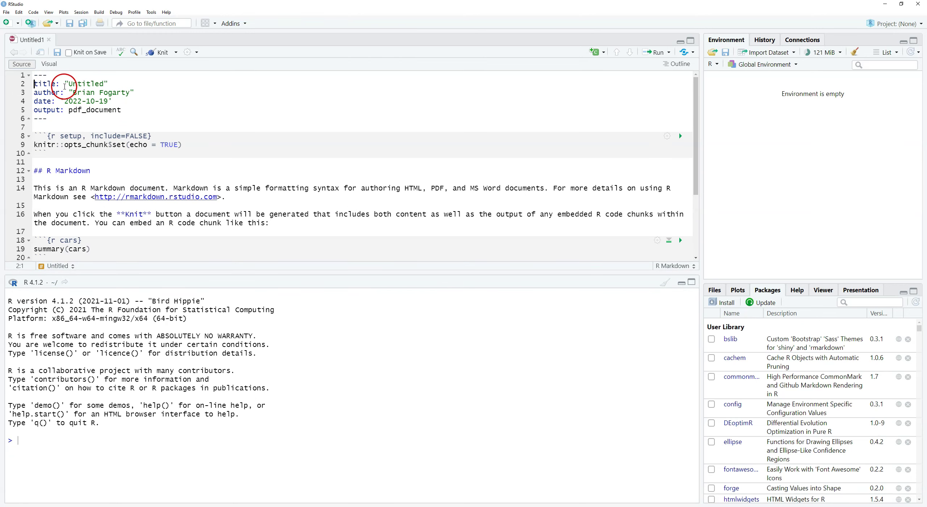
{"action": "left_click_drag", "start_coordinate": [73, 82], "coordinate": [105, 83]}
{"action": "left_click", "coordinate": [105, 83]}
{"action": "left_click", "coordinate": [64, 136]}
{"action": "scroll", "coordinate": [90, 163], "scroll_direction": "down", "scroll_amount": 2}
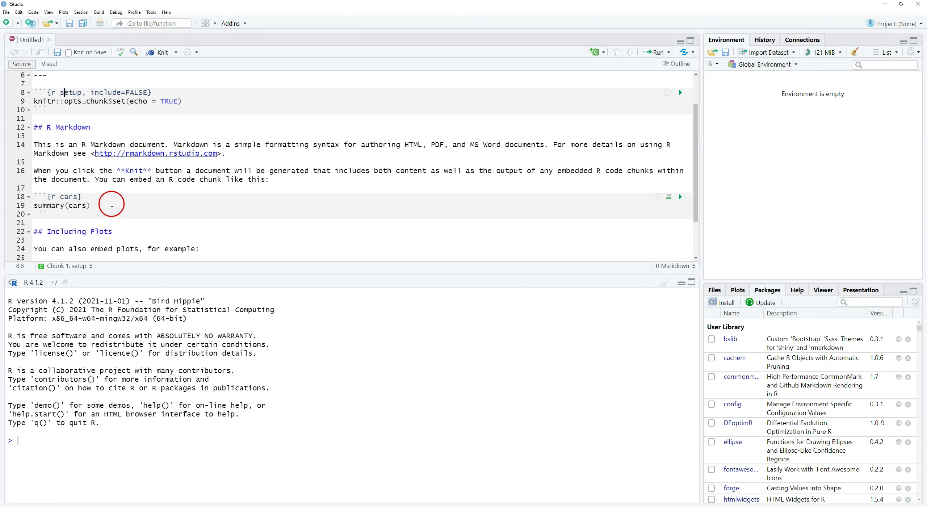
{"action": "scroll", "coordinate": [130, 217], "scroll_direction": "down", "scroll_amount": 2}
{"action": "scroll", "coordinate": [145, 214], "scroll_direction": "up", "scroll_amount": 4}
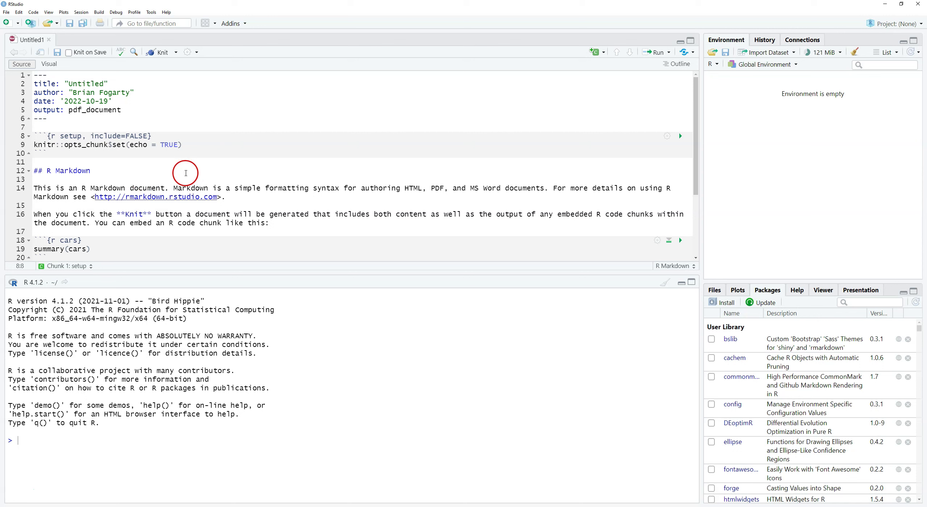
{"action": "left_click", "coordinate": [57, 126]}
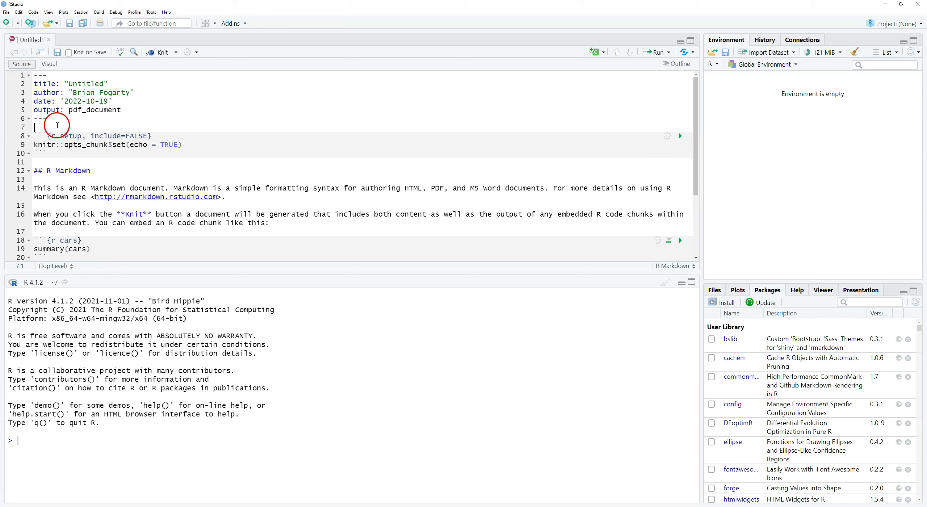
Step: Create a blank R script and switch between it and the R Markdown document, ending on the script
{"action": "left_click", "coordinate": [7, 23]}
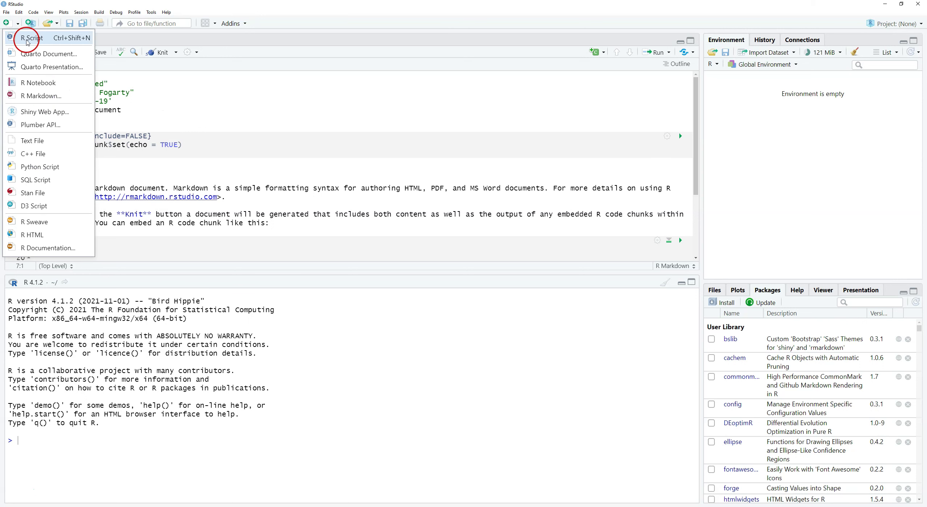
{"action": "left_click", "coordinate": [267, 130]}
{"action": "key", "text": "ctrl+shift+n"}
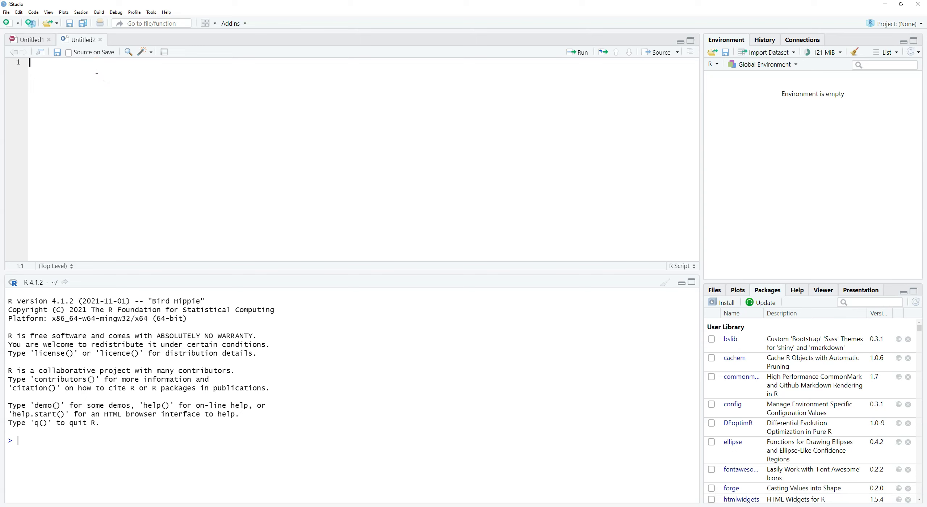
{"action": "left_click", "coordinate": [17, 490]}
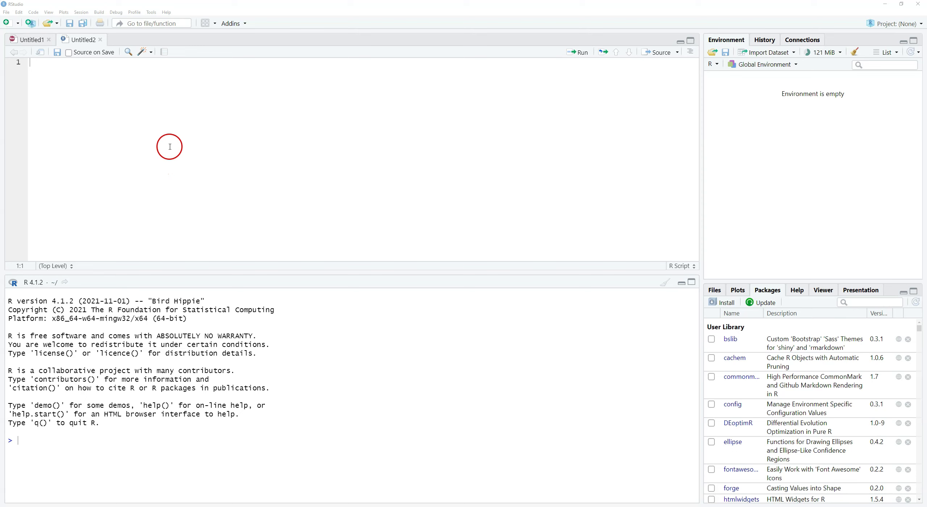
{"action": "left_click", "coordinate": [55, 73]}
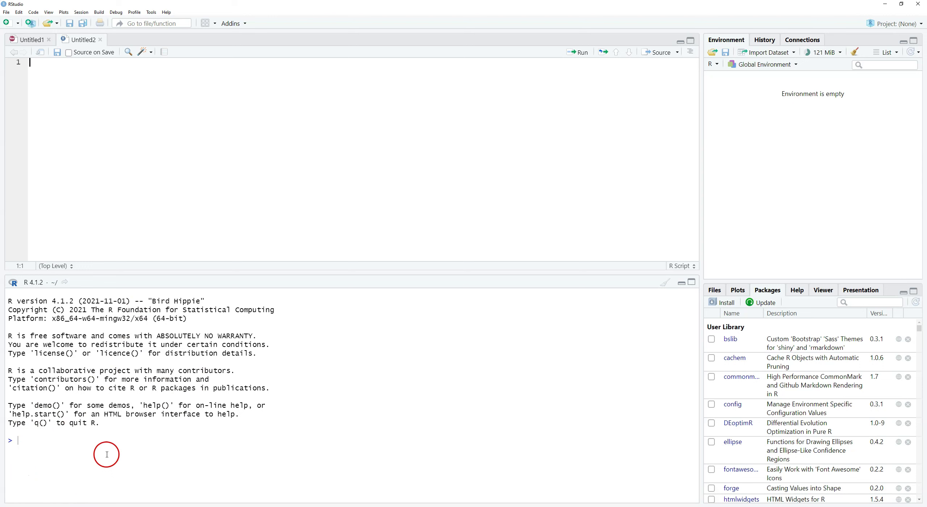
{"action": "left_click", "coordinate": [34, 44]}
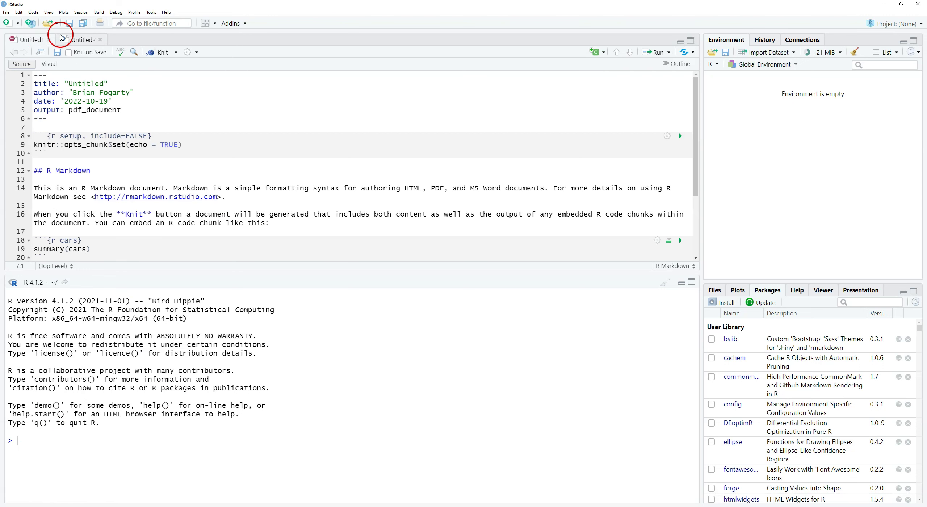
{"action": "left_click", "coordinate": [74, 39]}
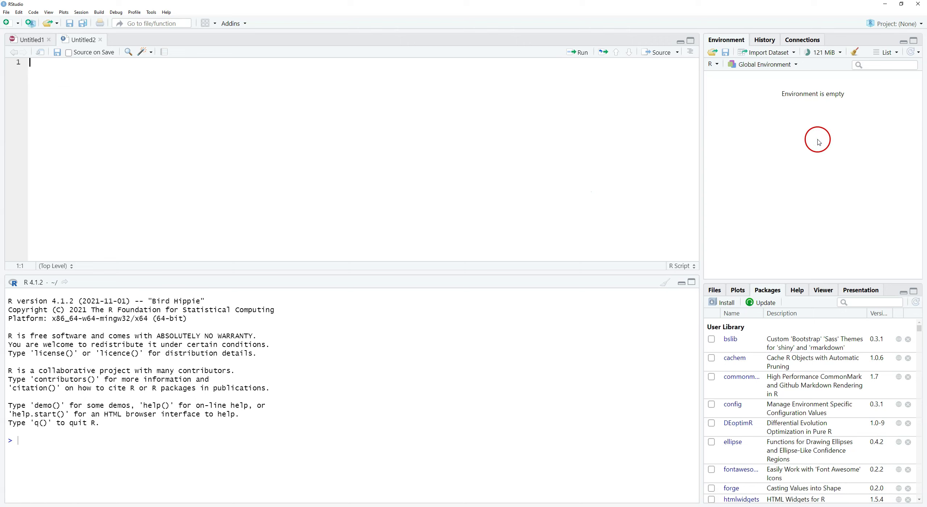
Step: Clear all entries from the command history
{"action": "left_click", "coordinate": [763, 40]}
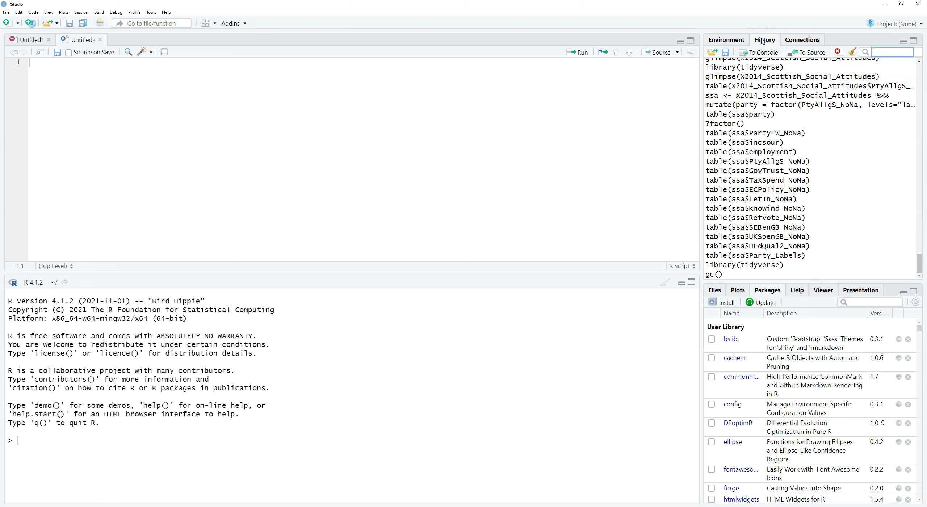
{"action": "left_click", "coordinate": [852, 55]}
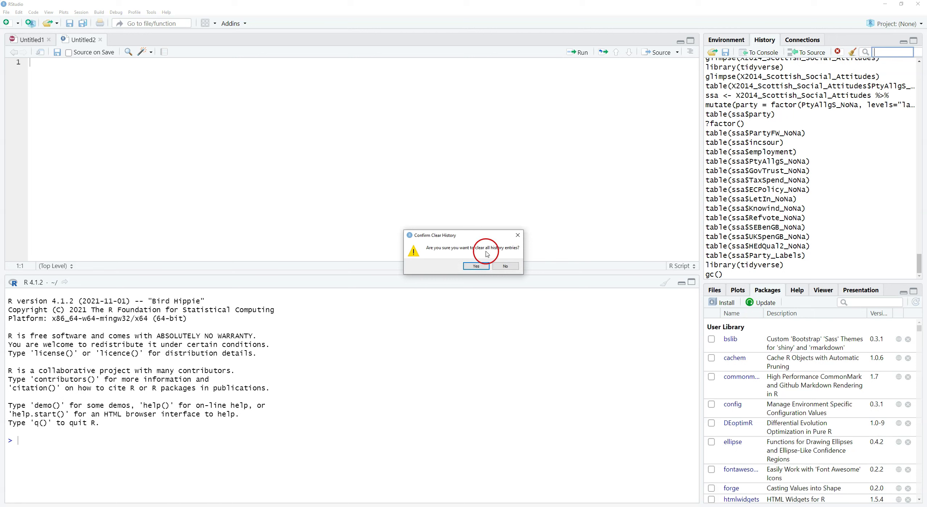
{"action": "left_click", "coordinate": [485, 268]}
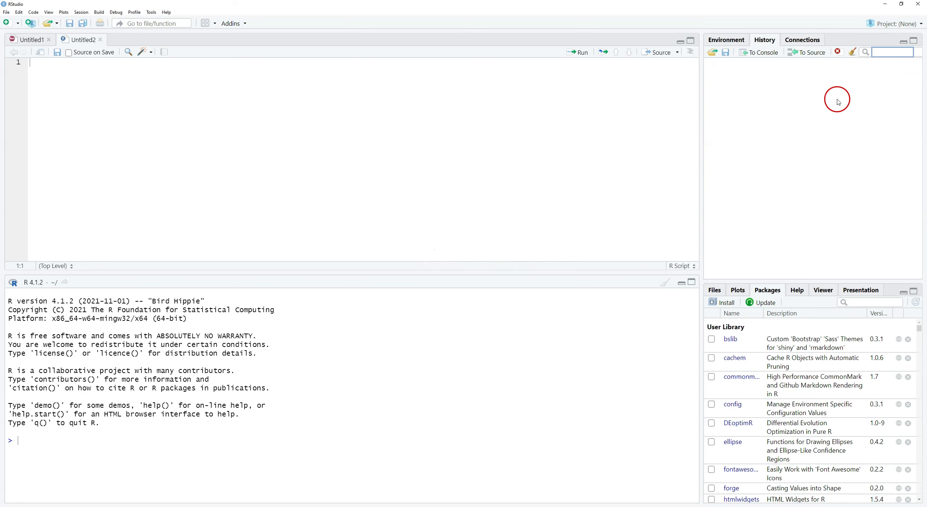
Step: View the connections list and return to the command history
{"action": "left_click", "coordinate": [804, 40]}
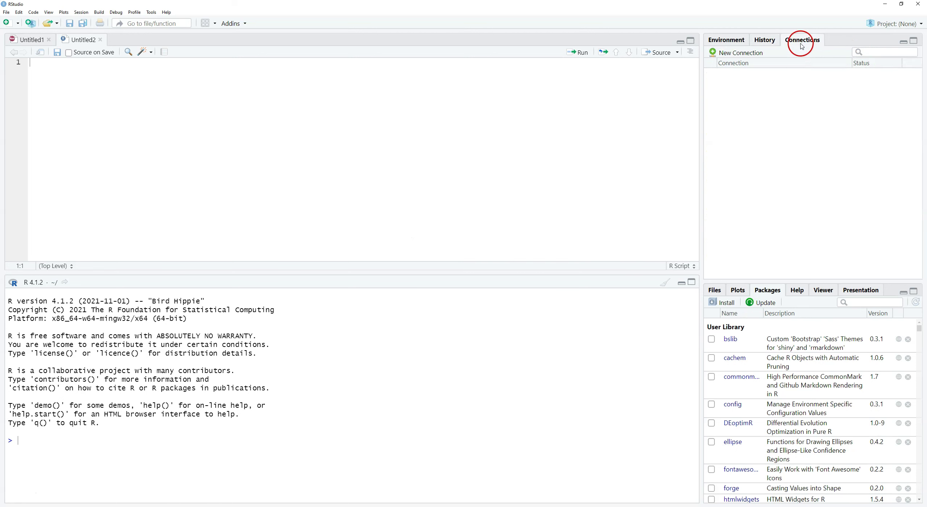
{"action": "left_click", "coordinate": [767, 40]}
{"action": "left_click", "coordinate": [802, 40]}
{"action": "left_click", "coordinate": [765, 40]}
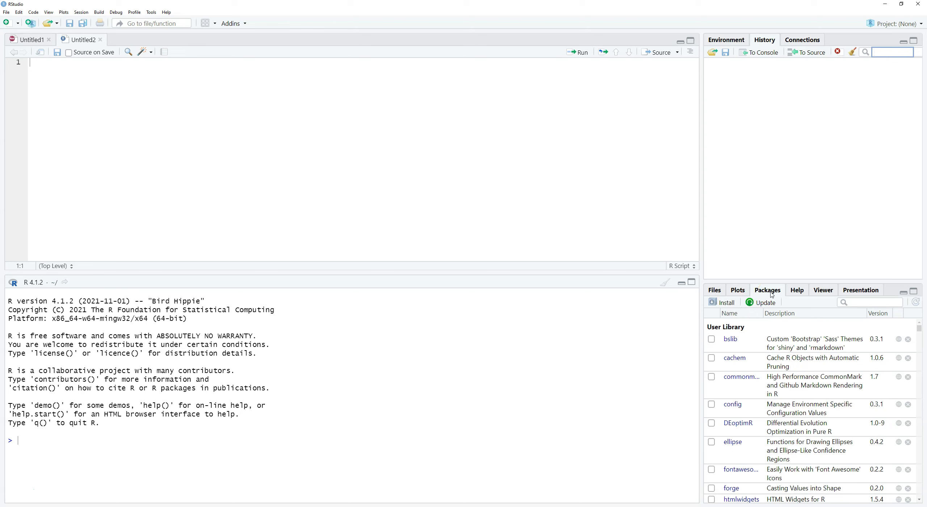
Step: View the files in the home folder and the plots area
{"action": "left_click", "coordinate": [714, 290]}
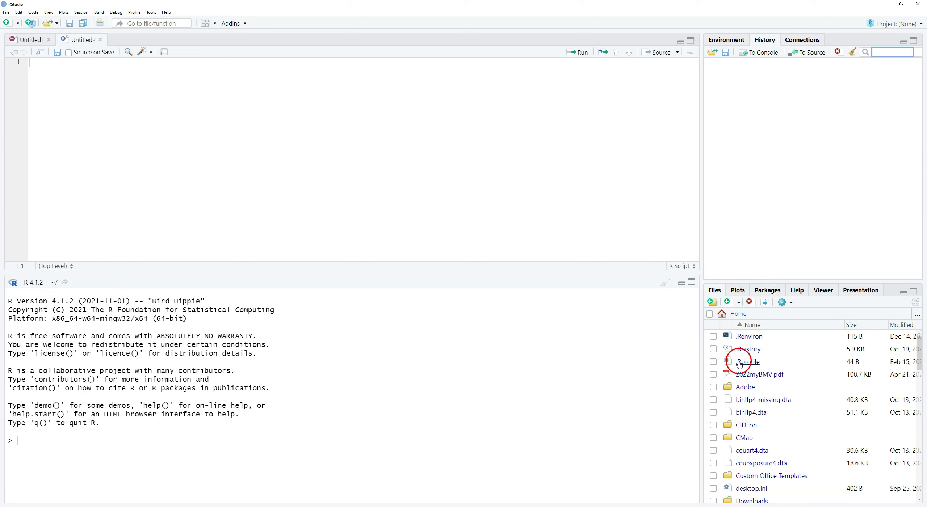
{"action": "left_click", "coordinate": [738, 290]}
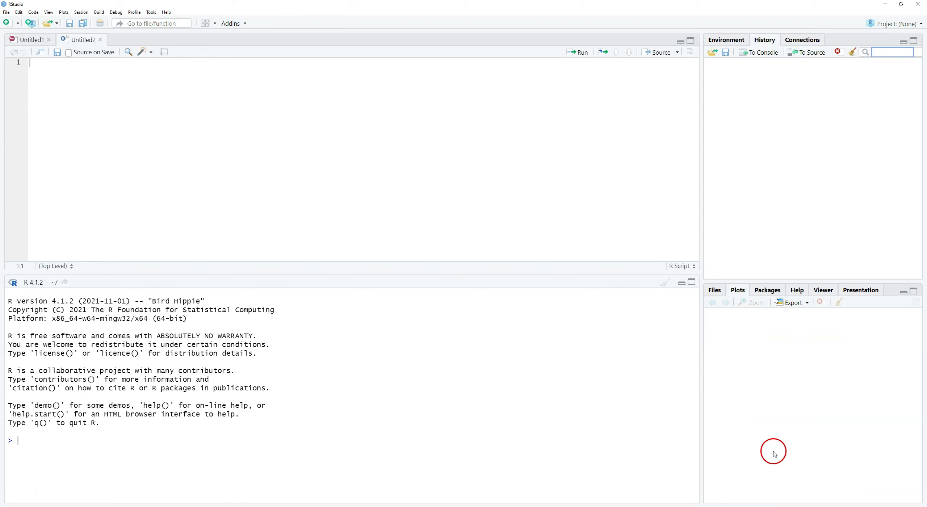
Step: Look through the list of installed packages in the user and system libraries
{"action": "left_click", "coordinate": [766, 292]}
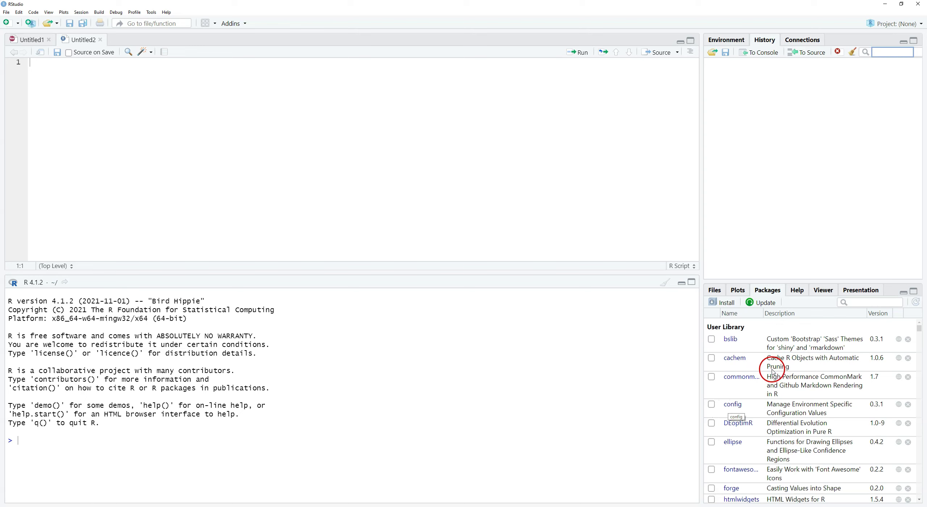
{"action": "scroll", "coordinate": [768, 412], "scroll_direction": "down", "scroll_amount": 15}
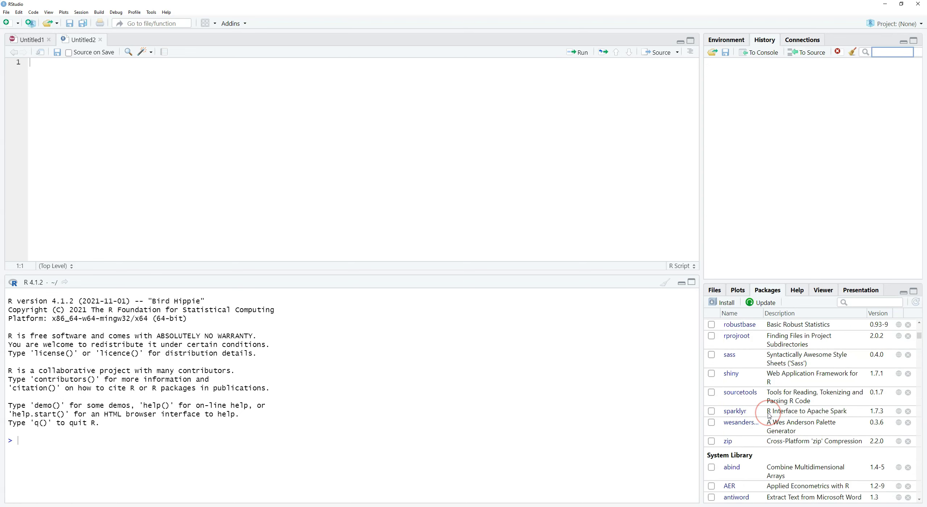
{"action": "scroll", "coordinate": [769, 415], "scroll_direction": "down", "scroll_amount": 10}
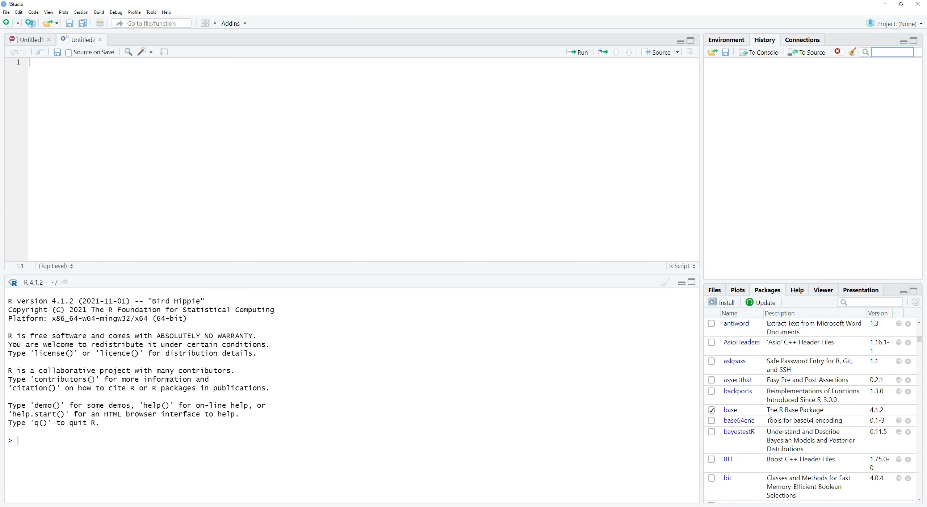
{"action": "scroll", "coordinate": [769, 416], "scroll_direction": "down", "scroll_amount": 5}
{"action": "scroll", "coordinate": [797, 384], "scroll_direction": "up", "scroll_amount": 10}
{"action": "scroll", "coordinate": [769, 402], "scroll_direction": "down", "scroll_amount": 5}
{"action": "scroll", "coordinate": [771, 397], "scroll_direction": "up", "scroll_amount": 5}
{"action": "scroll", "coordinate": [771, 397], "scroll_direction": "down", "scroll_amount": 10}
Step: Check the help, viewer and presentation areas, ending on the installed packages list
{"action": "left_click", "coordinate": [796, 292]}
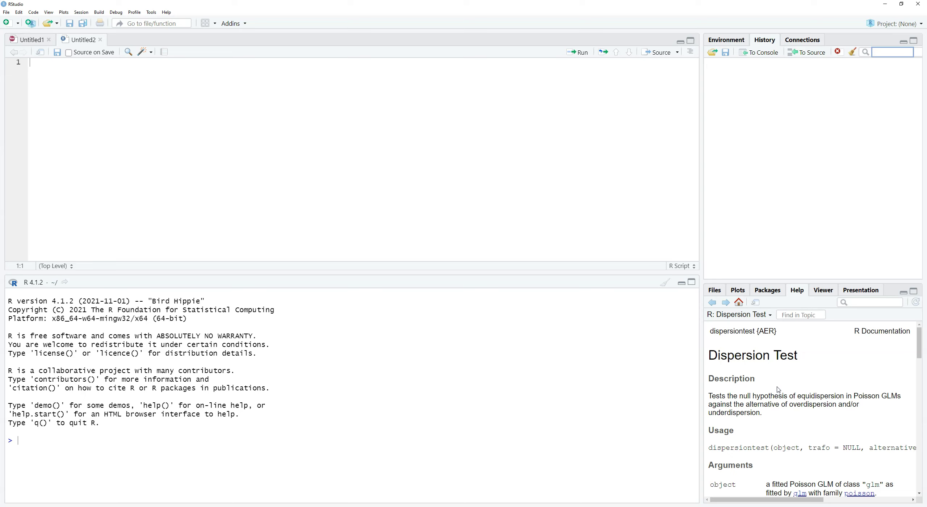
{"action": "left_click", "coordinate": [819, 290]}
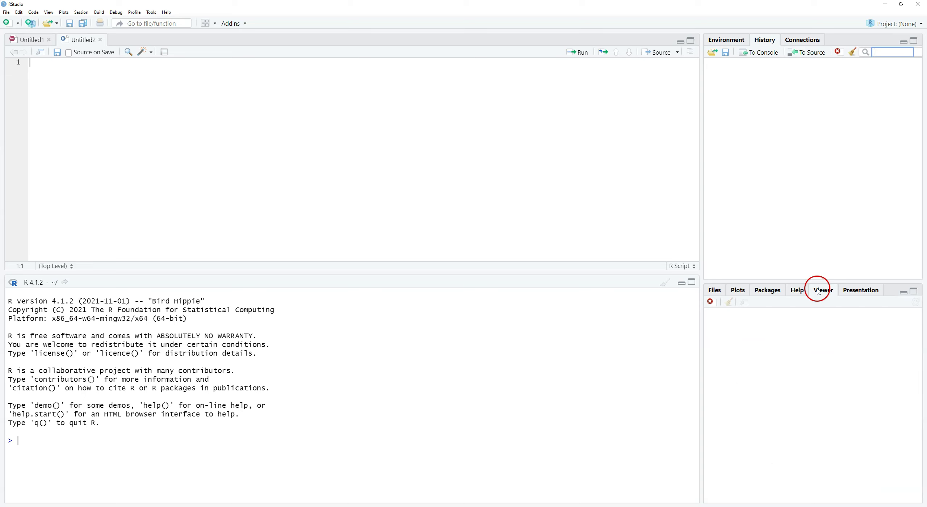
{"action": "left_click", "coordinate": [860, 290]}
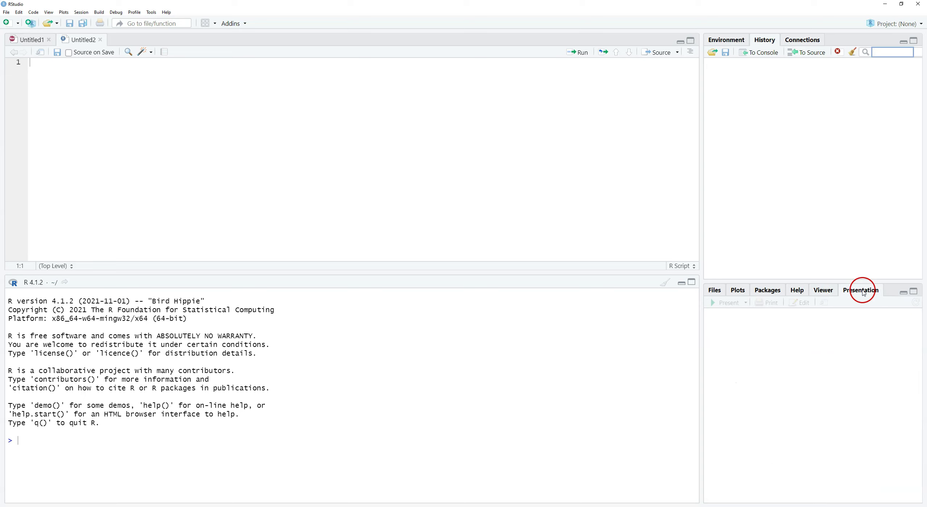
{"action": "left_click", "coordinate": [817, 291]}
{"action": "left_click", "coordinate": [847, 292]}
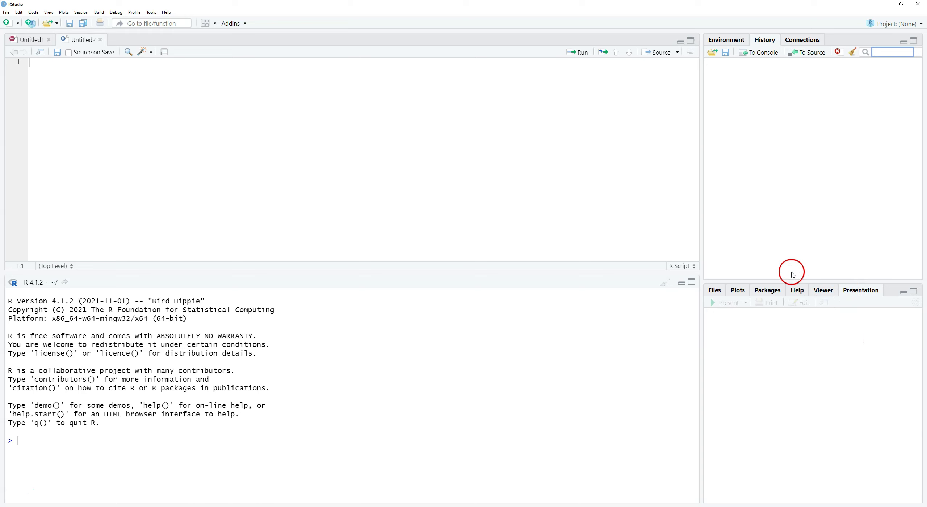
{"action": "left_click", "coordinate": [776, 294]}
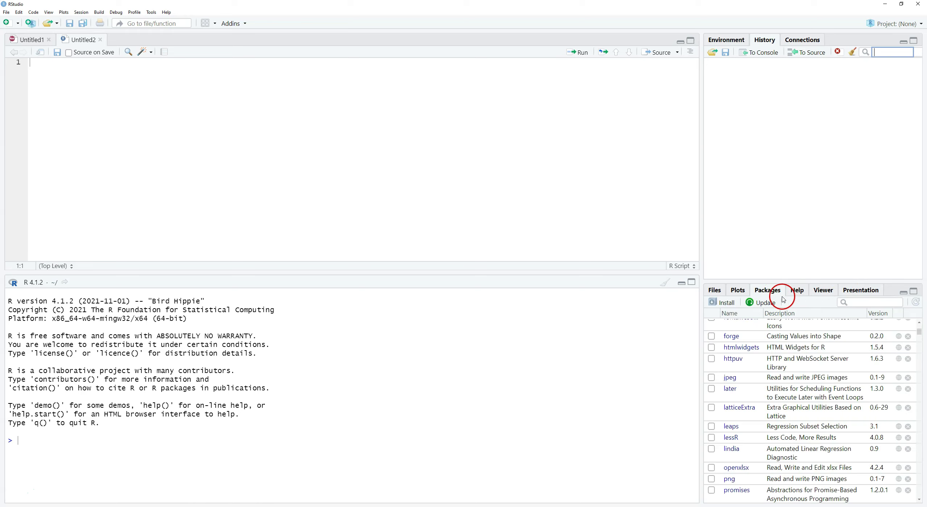
{"action": "left_click", "coordinate": [80, 13]}
{"action": "mouse_move", "coordinate": [67, 12]}
{"action": "mouse_move", "coordinate": [24, 13]}
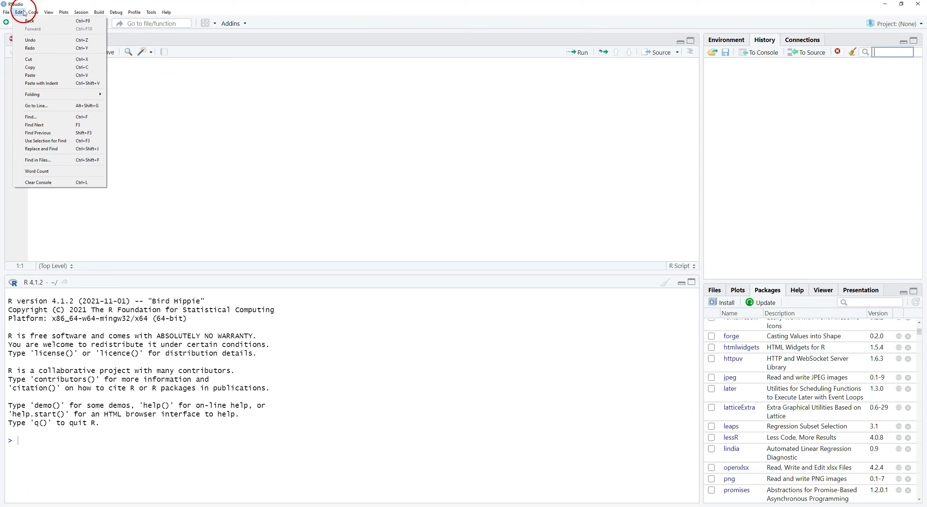
{"action": "left_click", "coordinate": [55, 14]}
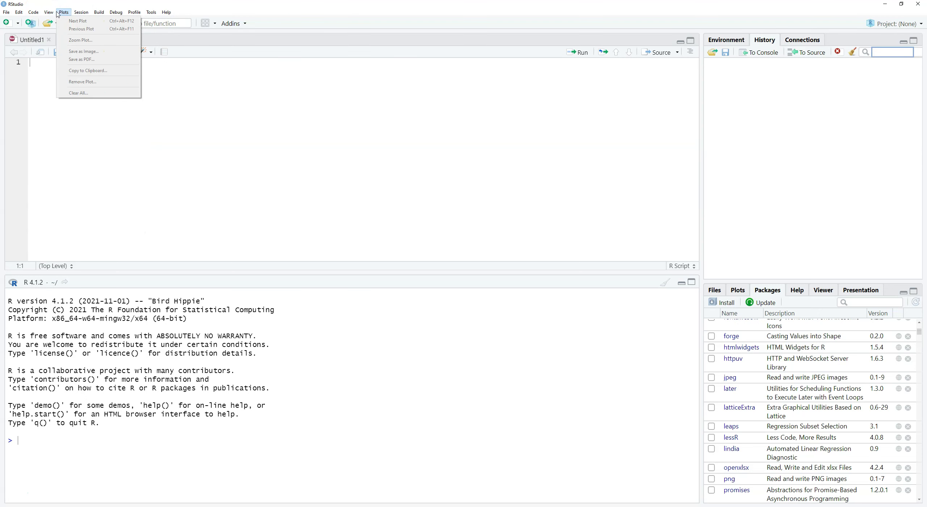
Step: Look through the available session, build, debug, profiling and tools commands
{"action": "left_click", "coordinate": [78, 13]}
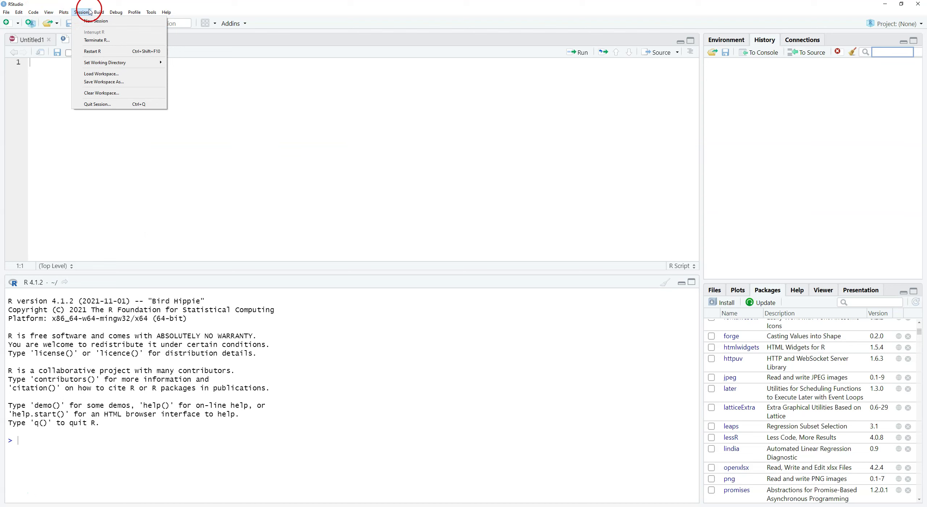
{"action": "left_click", "coordinate": [88, 12]}
{"action": "left_click", "coordinate": [113, 12]}
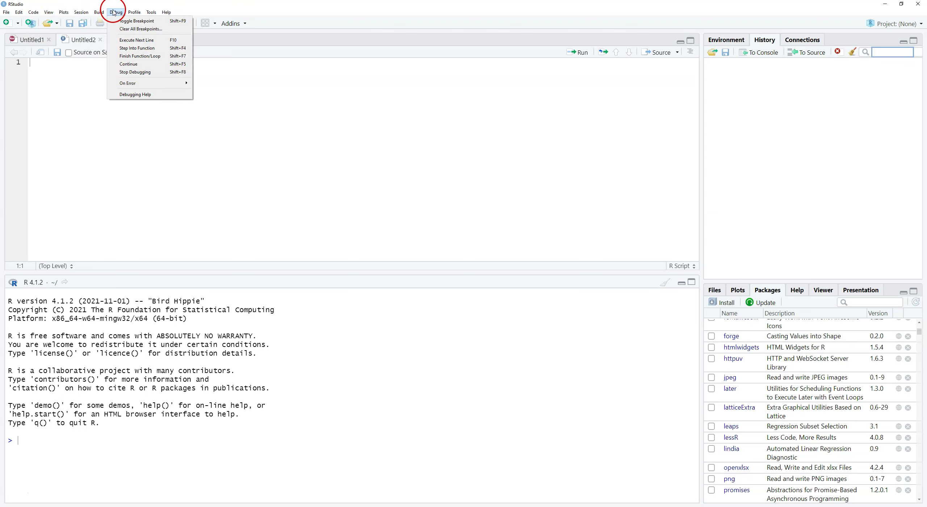
{"action": "left_click", "coordinate": [132, 13]}
{"action": "left_click", "coordinate": [152, 13]}
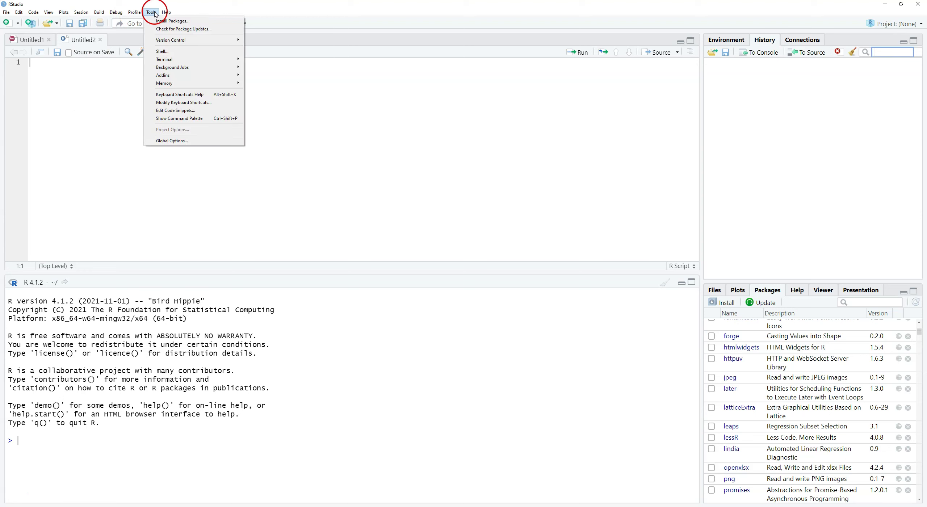
{"action": "left_click", "coordinate": [318, 13]}
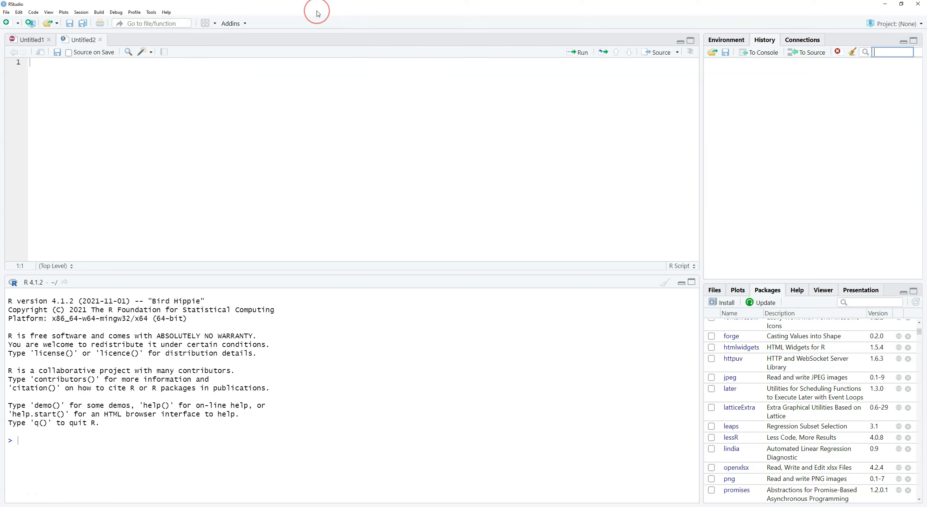
{"action": "left_click", "coordinate": [322, 21]}
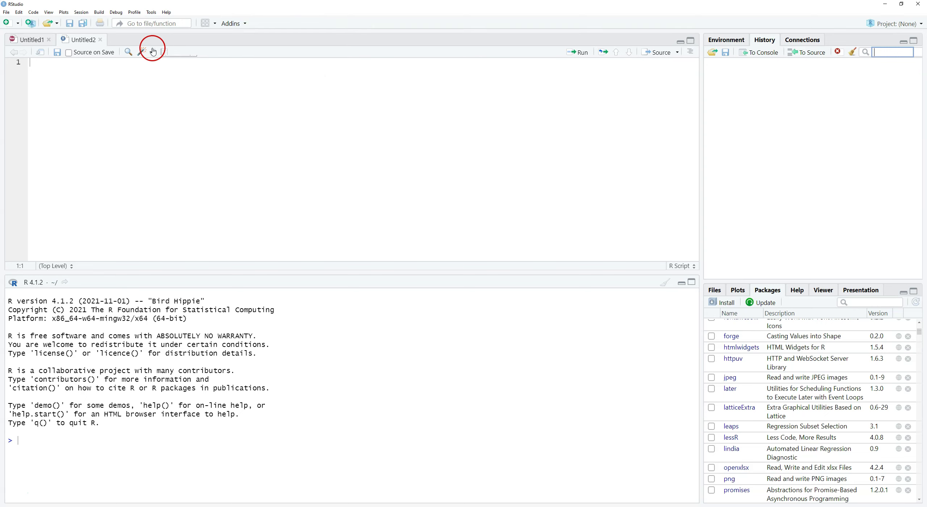
Step: Open the global options and view the R installations available for selection, leaving the chosen R version as it is
{"action": "left_click", "coordinate": [139, 15]}
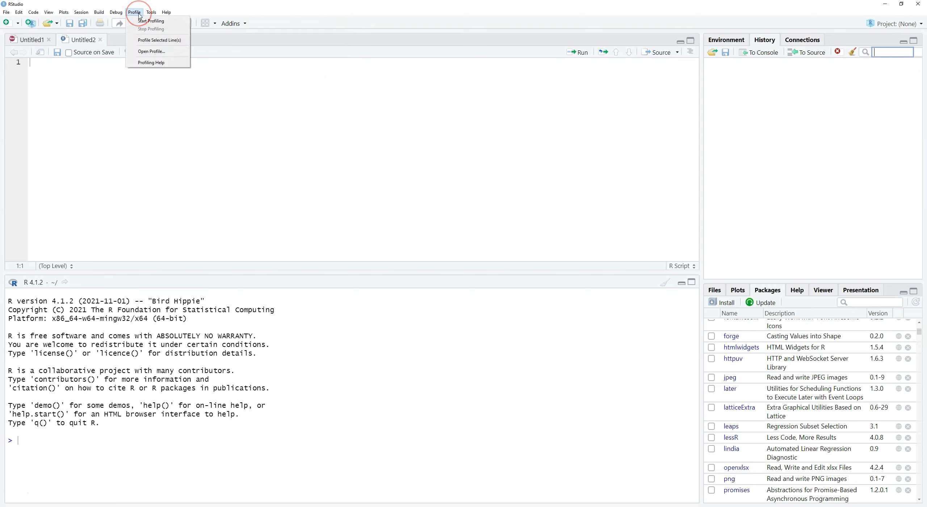
{"action": "mouse_move", "coordinate": [148, 14]}
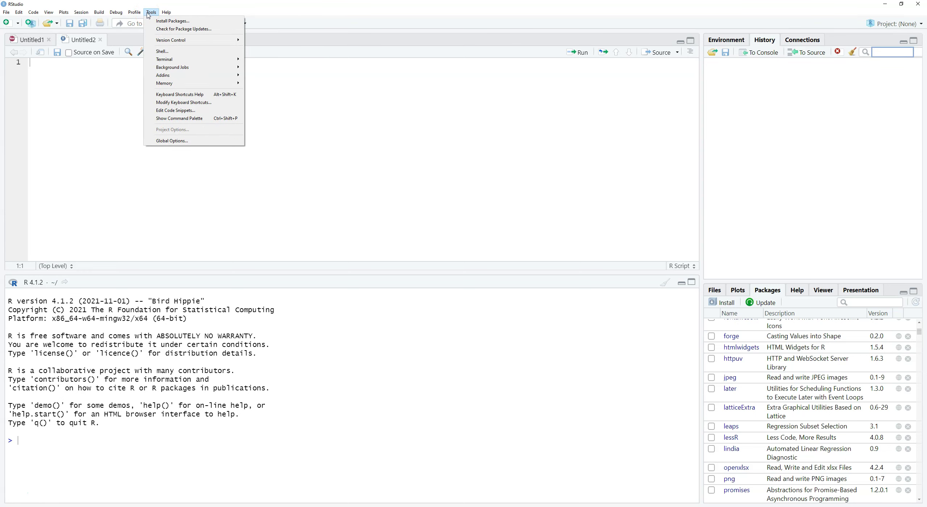
{"action": "left_click", "coordinate": [181, 141]}
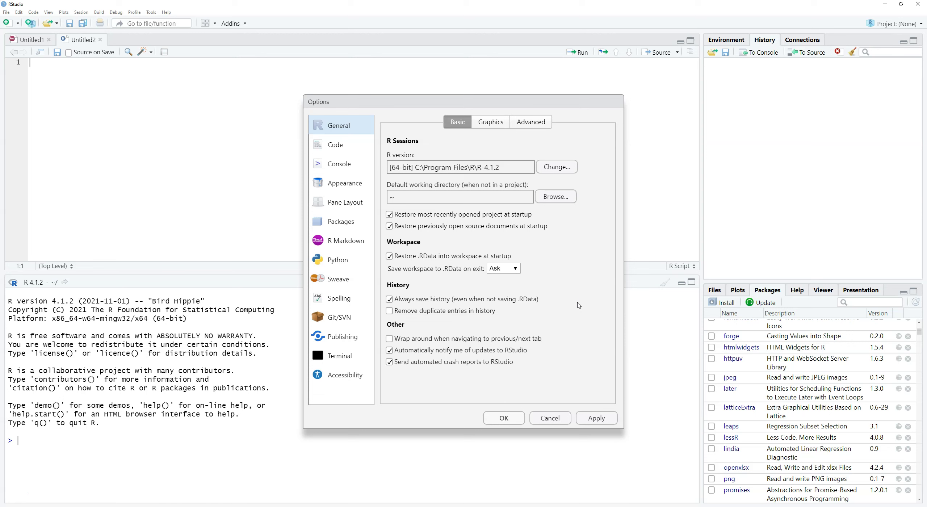
{"action": "left_click", "coordinate": [600, 281]}
{"action": "left_click", "coordinate": [595, 264]}
{"action": "left_click", "coordinate": [558, 167]}
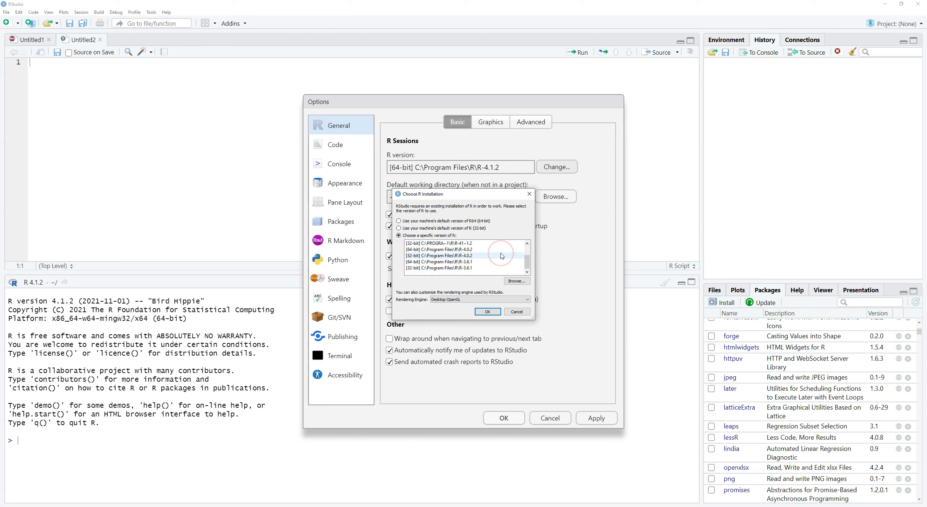
{"action": "left_click", "coordinate": [460, 262]}
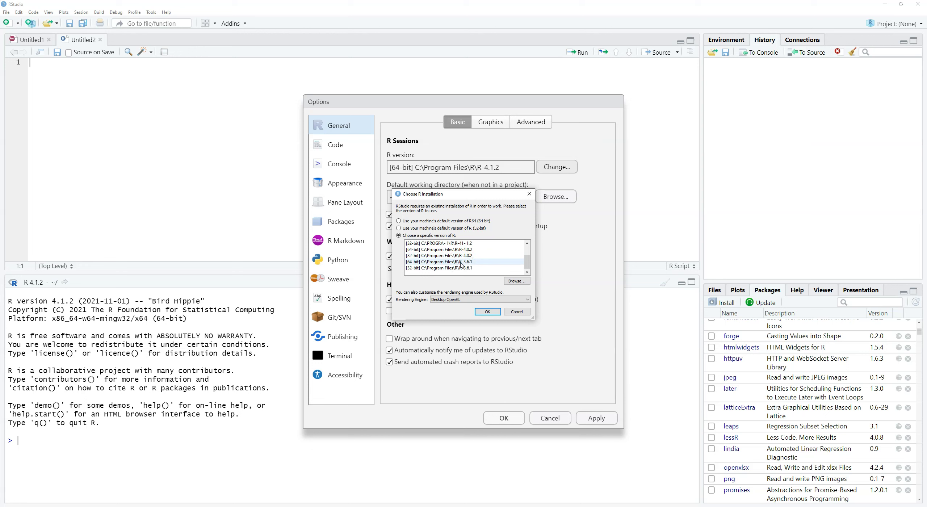
{"action": "left_click", "coordinate": [462, 263]}
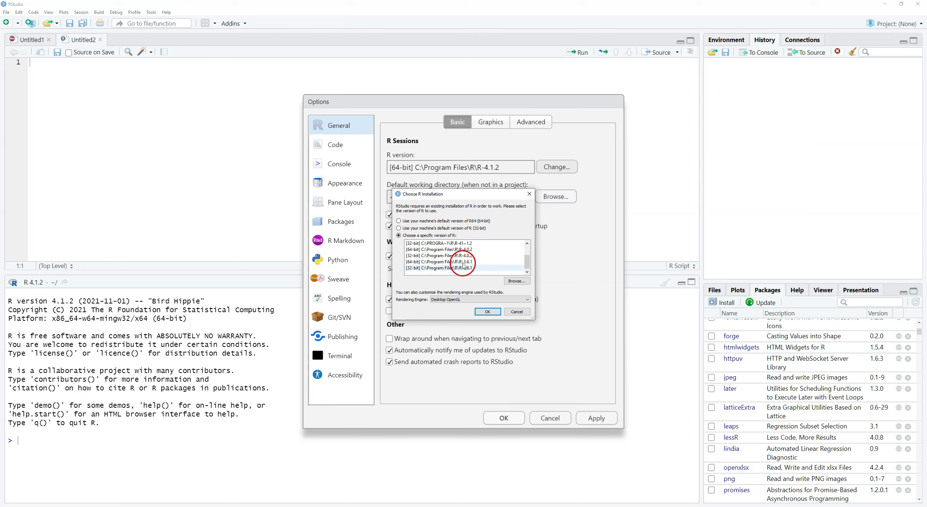
{"action": "left_click", "coordinate": [517, 312]}
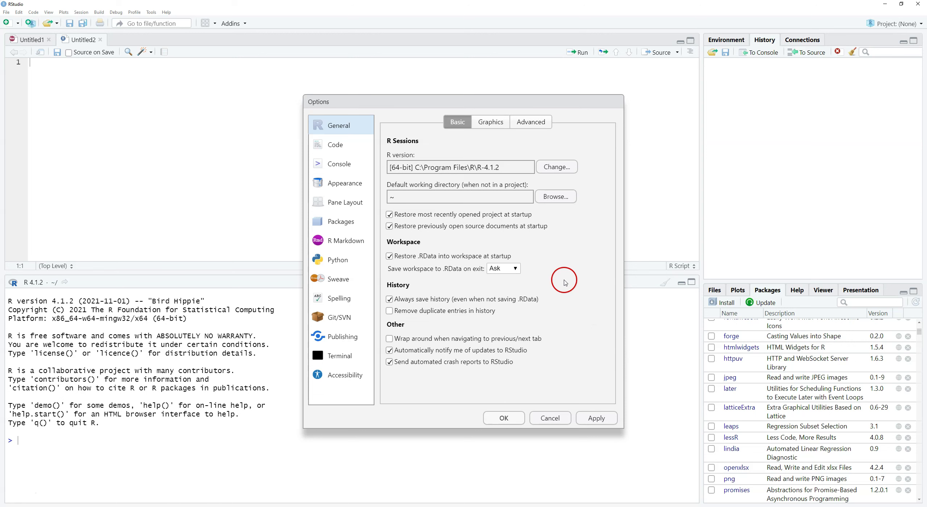
Step: View the graphics and advanced settings of the general options, then return to the basic ones
{"action": "left_click", "coordinate": [485, 122]}
{"action": "left_click", "coordinate": [540, 128]}
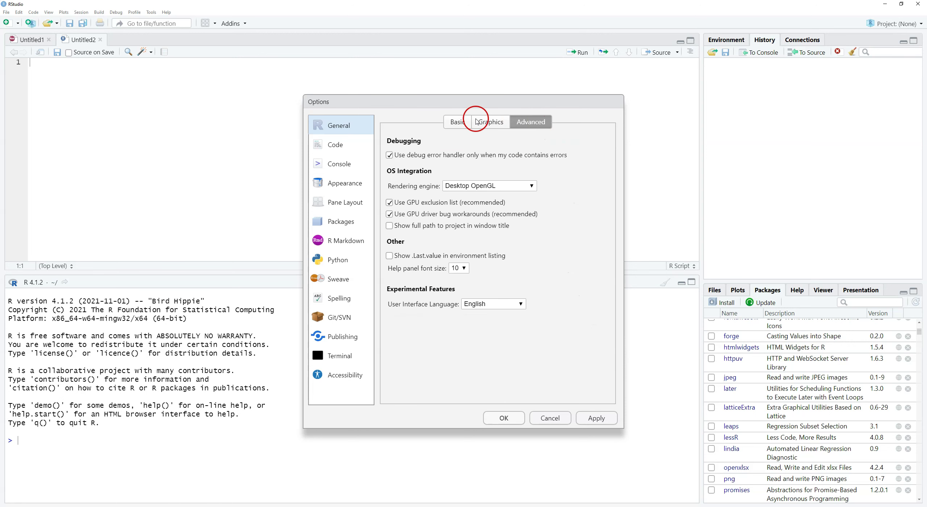
{"action": "left_click", "coordinate": [458, 123]}
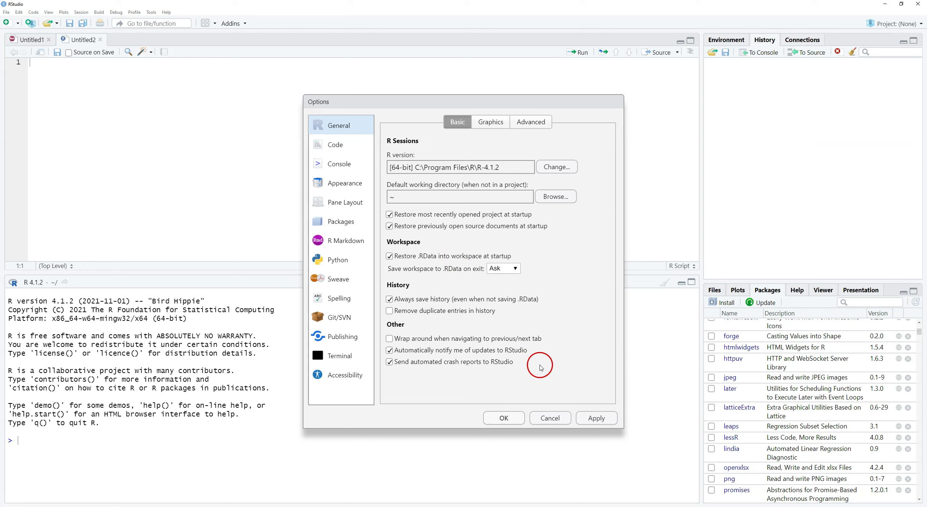
Step: Review the code options for editing, display, saving, completion and diagnostics, and view the console options
{"action": "left_click", "coordinate": [344, 145]}
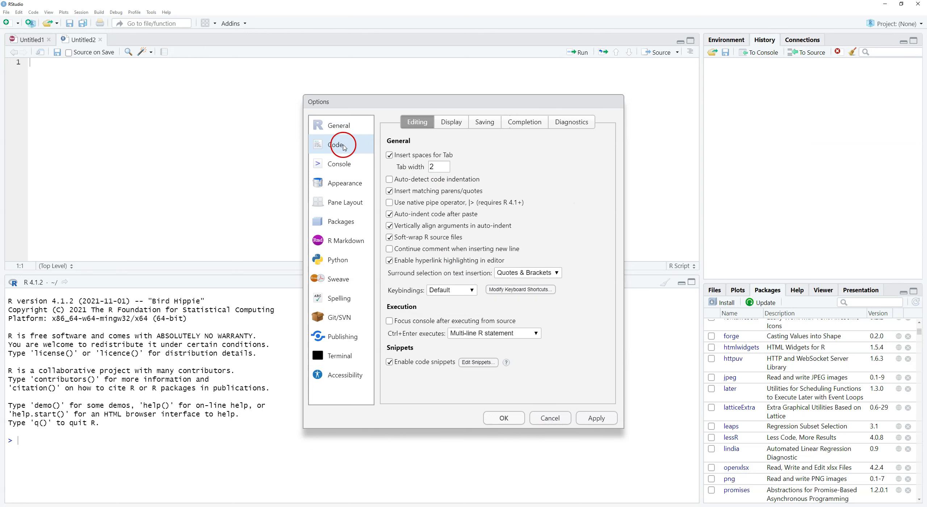
{"action": "left_click", "coordinate": [446, 124]}
{"action": "left_click", "coordinate": [487, 124]}
{"action": "left_click", "coordinate": [524, 123]}
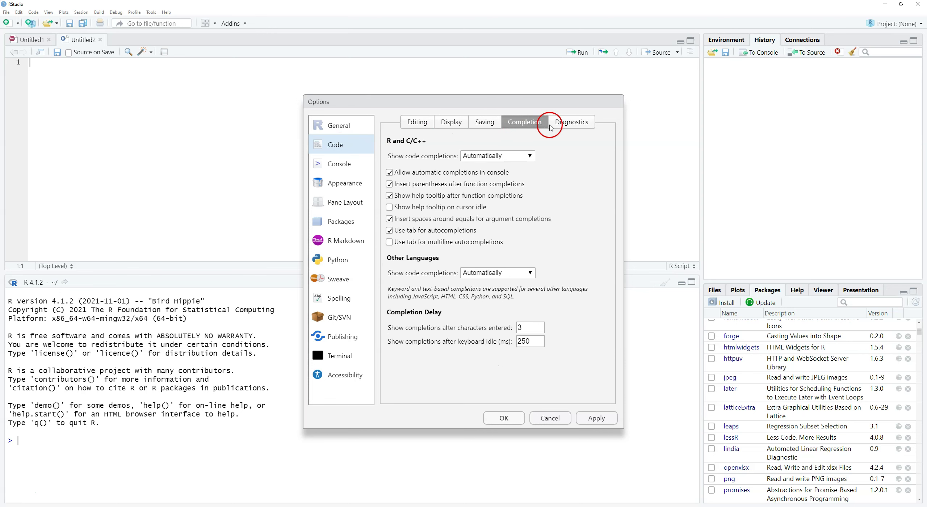
{"action": "left_click", "coordinate": [557, 122]}
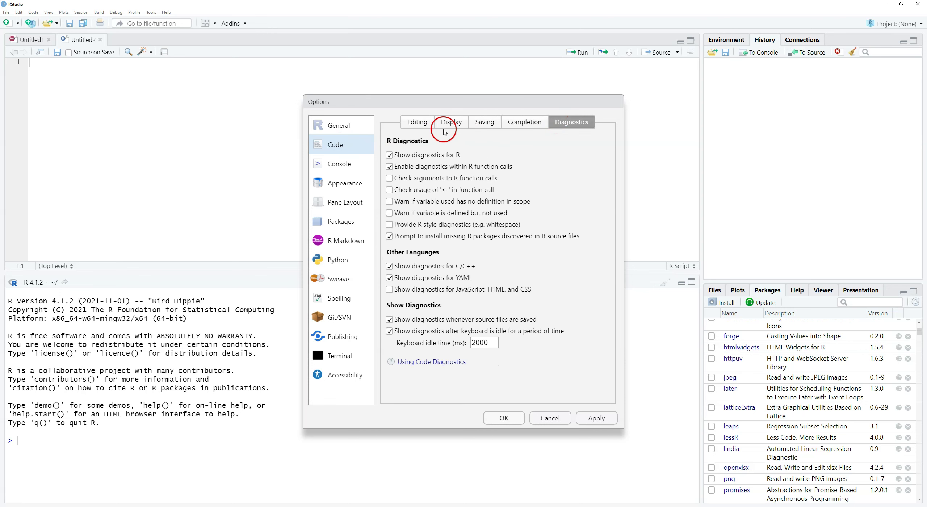
{"action": "left_click", "coordinate": [419, 125]}
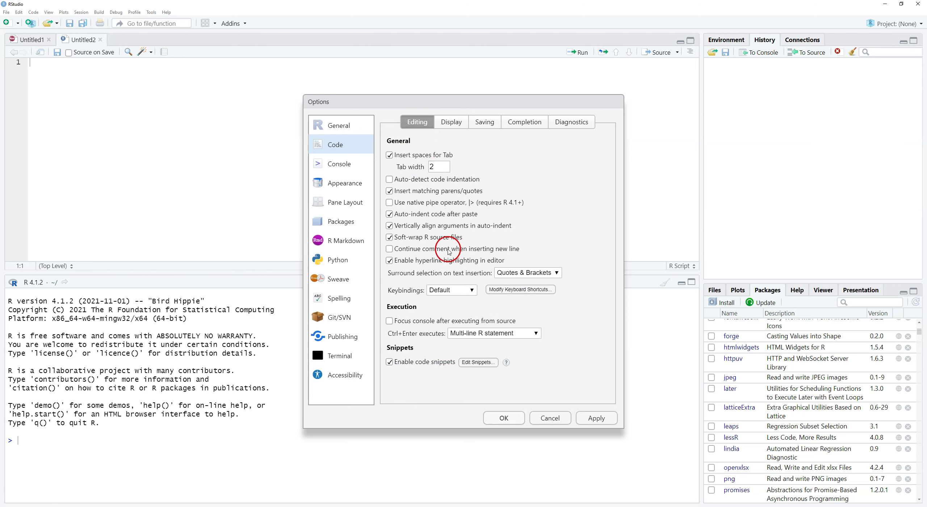
{"action": "left_click", "coordinate": [323, 167]}
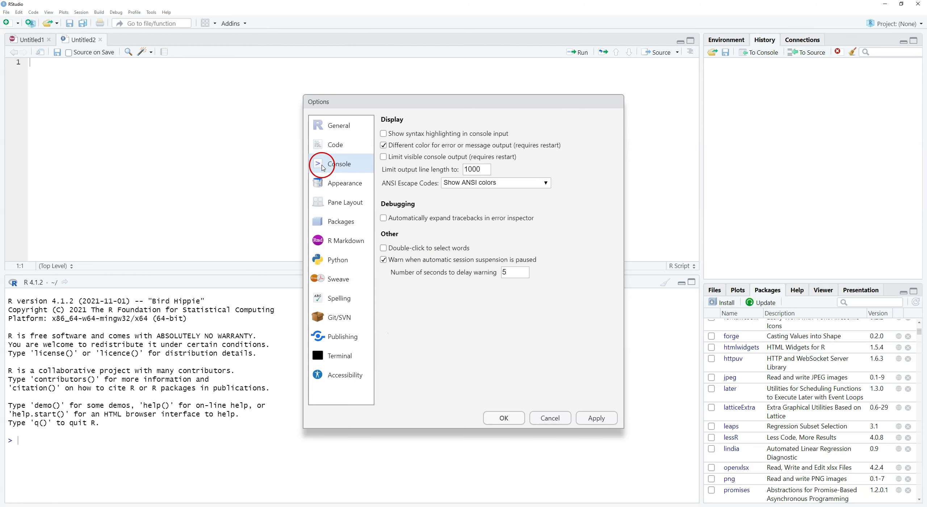
Step: View the appearance options, checking the available RStudio themes and editor fonts
{"action": "left_click", "coordinate": [332, 183]}
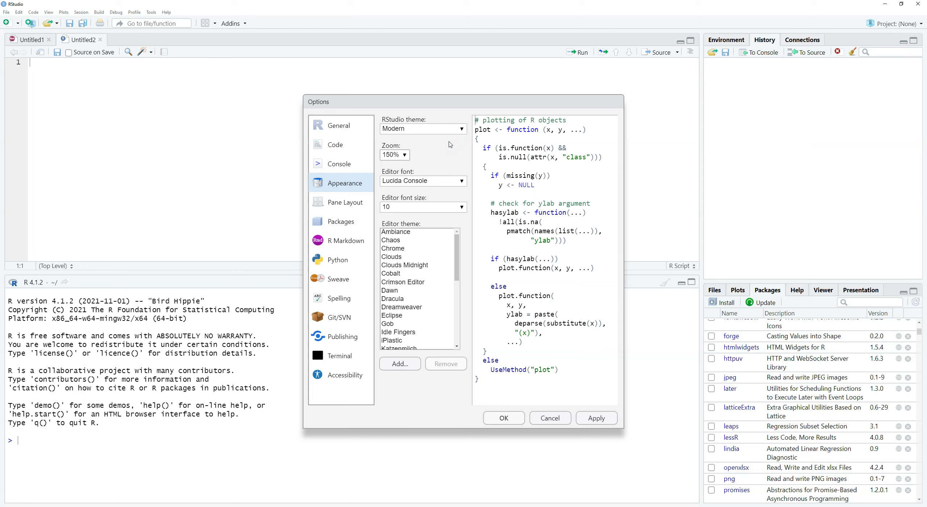
{"action": "left_click", "coordinate": [446, 129]}
{"action": "left_click", "coordinate": [445, 130]}
{"action": "left_click", "coordinate": [455, 180]}
{"action": "left_click", "coordinate": [456, 180]}
Step: Preview editor themes such as Ambiance, Chaos, Clouds, Crimson Editor, Dracula and Dreamweaver, and close the options without applying any
{"action": "left_click", "coordinate": [406, 232]}
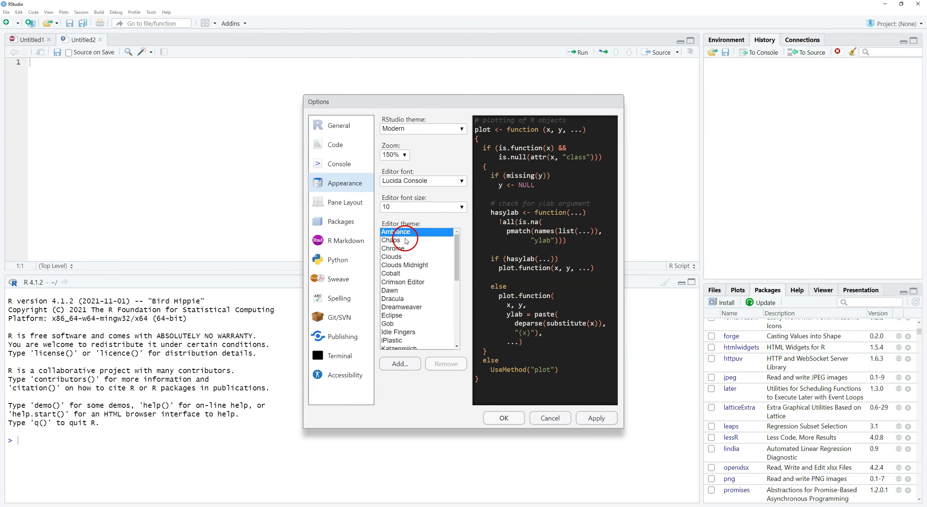
{"action": "left_click", "coordinate": [405, 241]}
{"action": "left_click", "coordinate": [404, 248]}
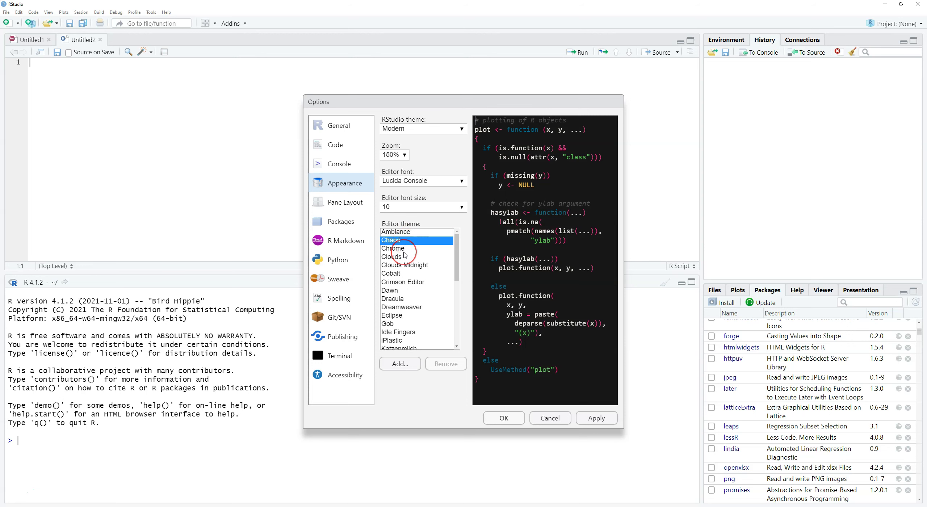
{"action": "left_click", "coordinate": [403, 260]}
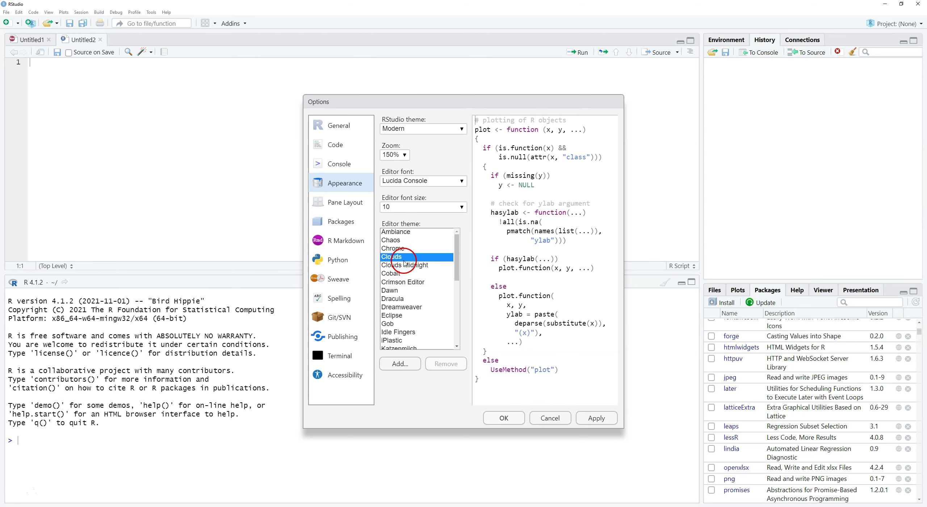
{"action": "left_click", "coordinate": [404, 265]}
{"action": "left_click", "coordinate": [398, 274]}
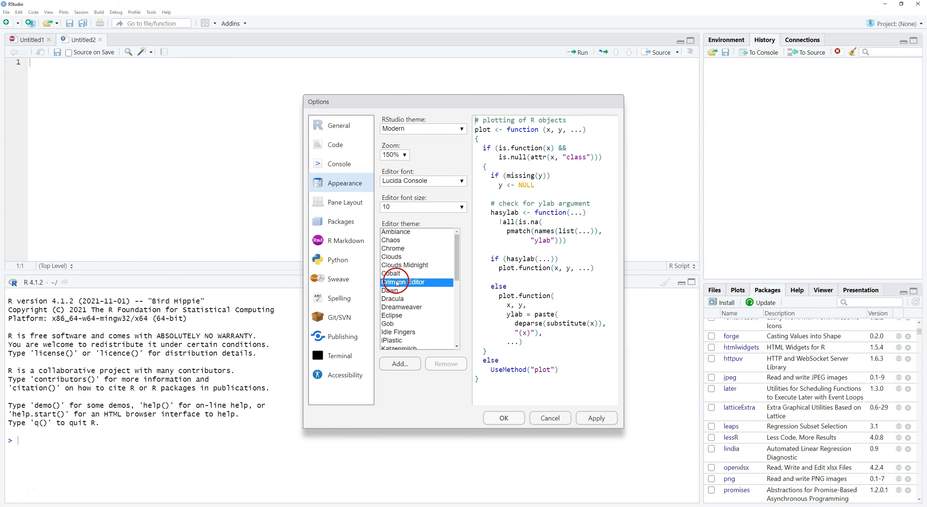
{"action": "left_click", "coordinate": [392, 283]}
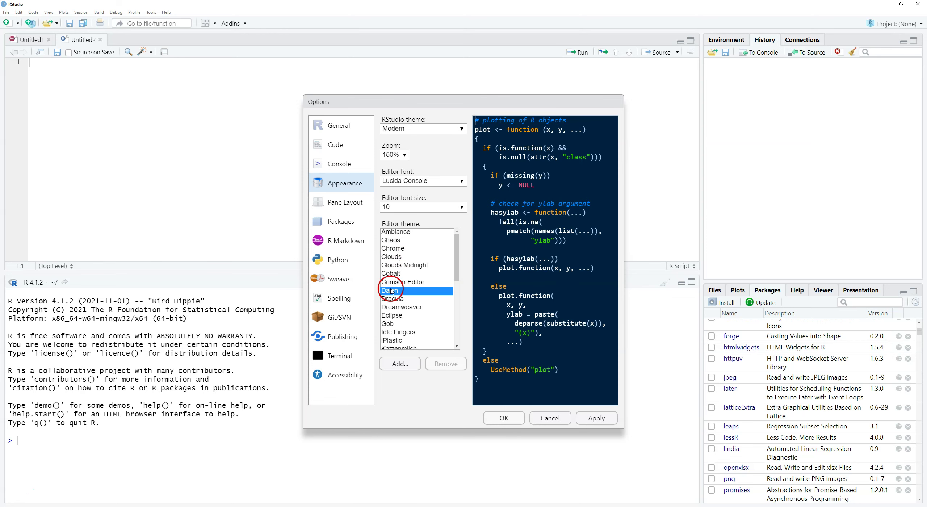
{"action": "scroll", "coordinate": [391, 286], "scroll_direction": "down", "scroll_amount": 1}
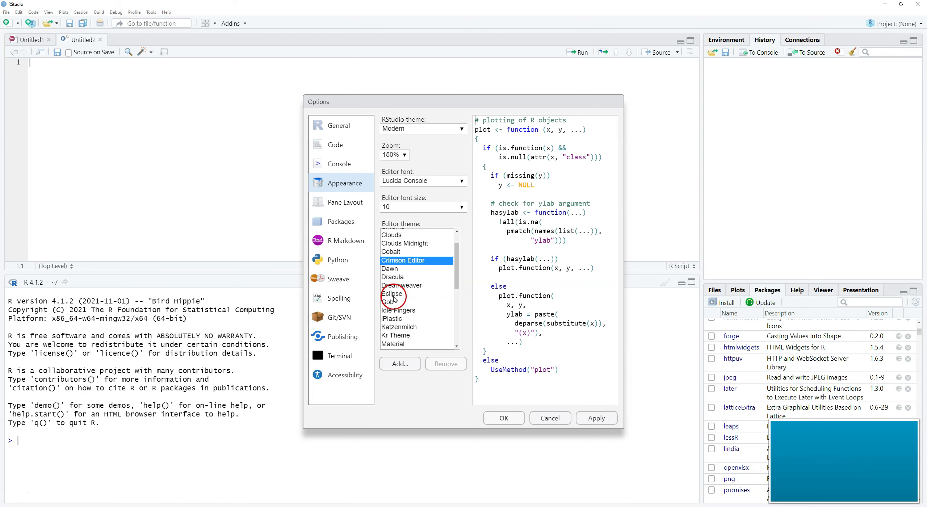
{"action": "left_click", "coordinate": [394, 277]}
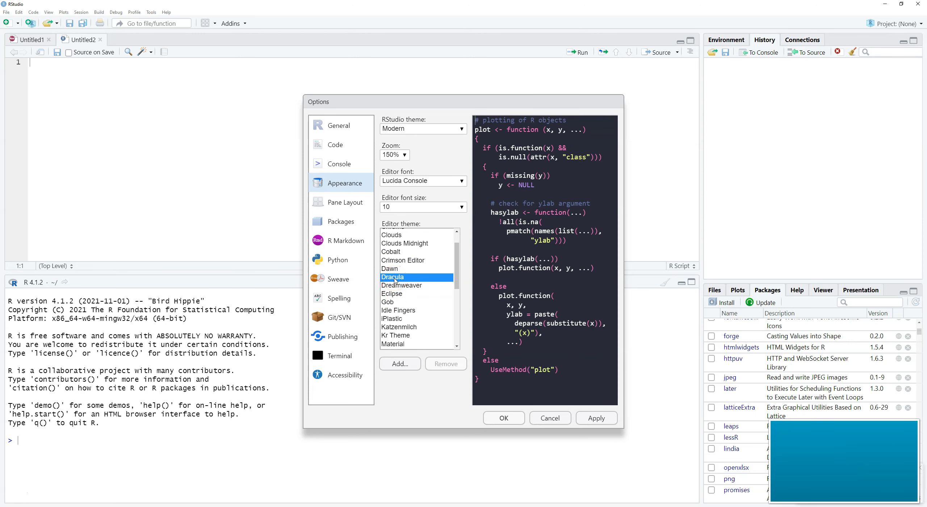
{"action": "left_click", "coordinate": [395, 285]}
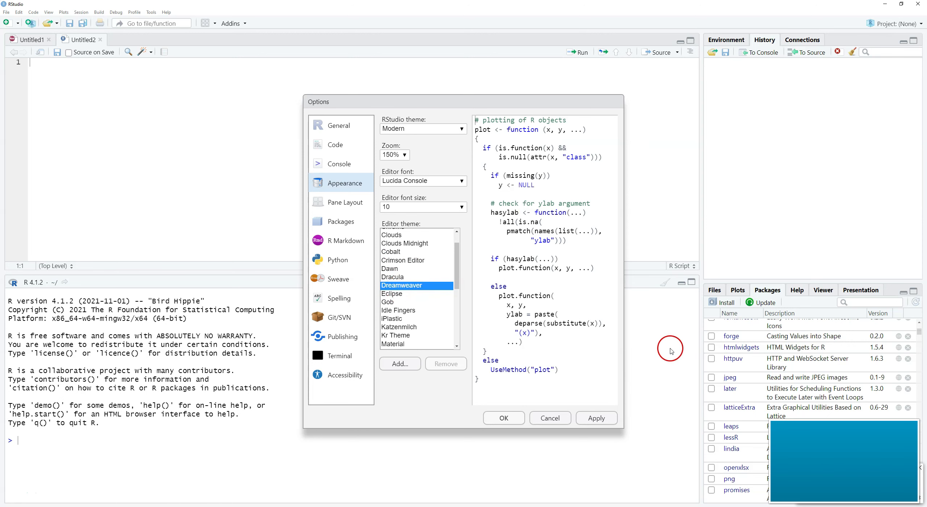
{"action": "left_click", "coordinate": [556, 418]}
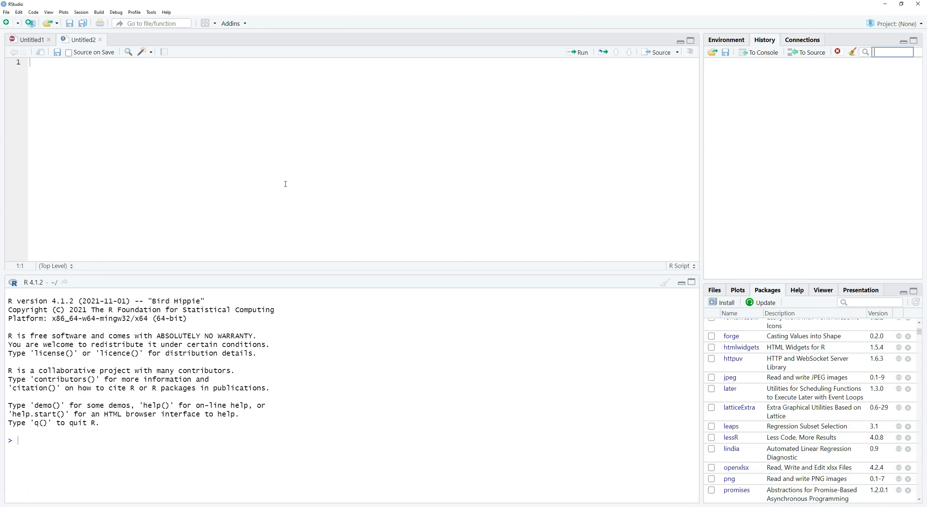
{"action": "left_click", "coordinate": [286, 183]}
{"action": "left_click", "coordinate": [279, 181]}
{"action": "left_click", "coordinate": [280, 180]}
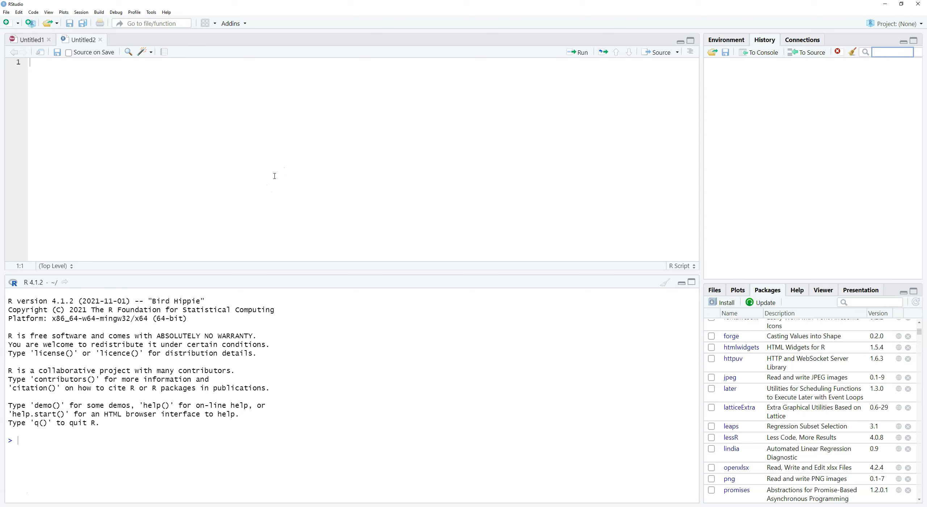